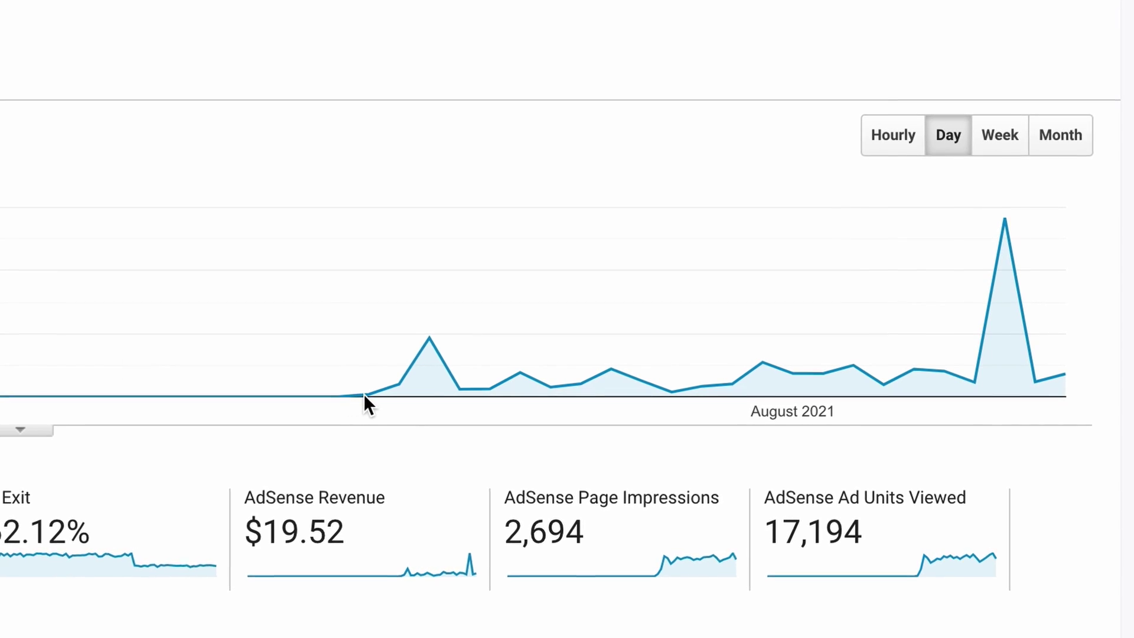
Start a new AdSense link for the Oit.is property in the admin settings and choose AdSense for Content as the AdSense property
mouse_move(371, 392)
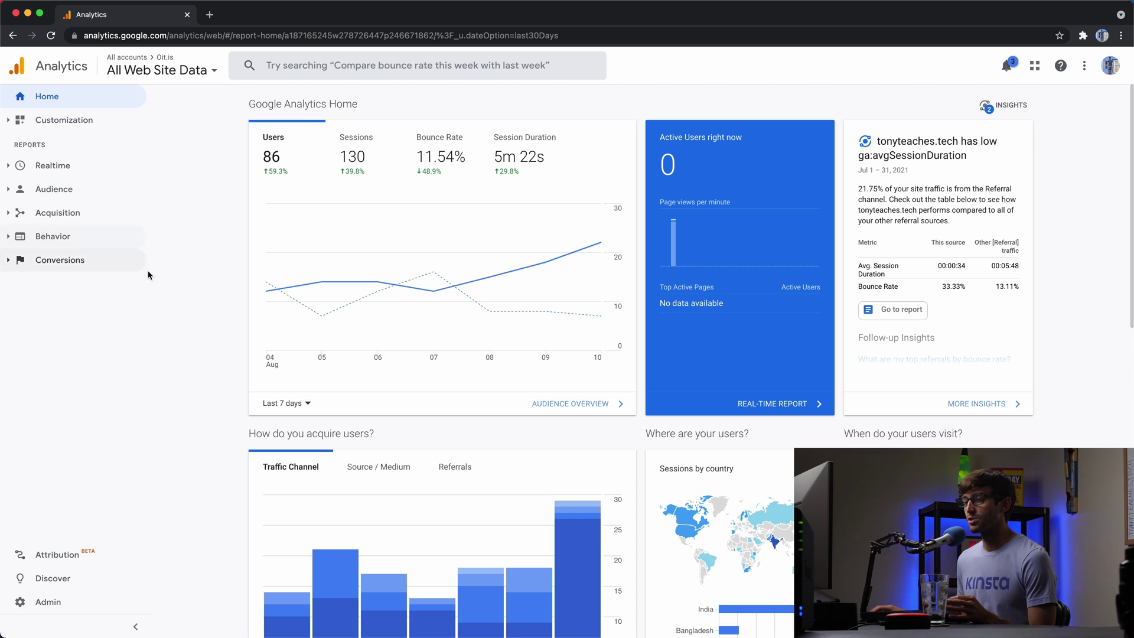
click(76, 605)
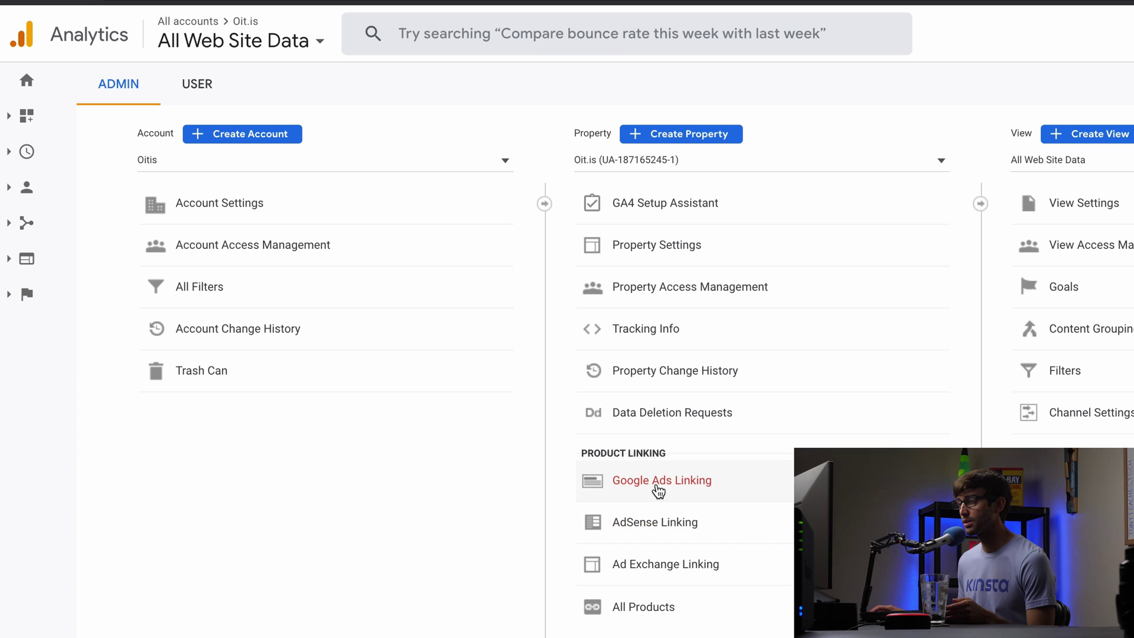
click(638, 528)
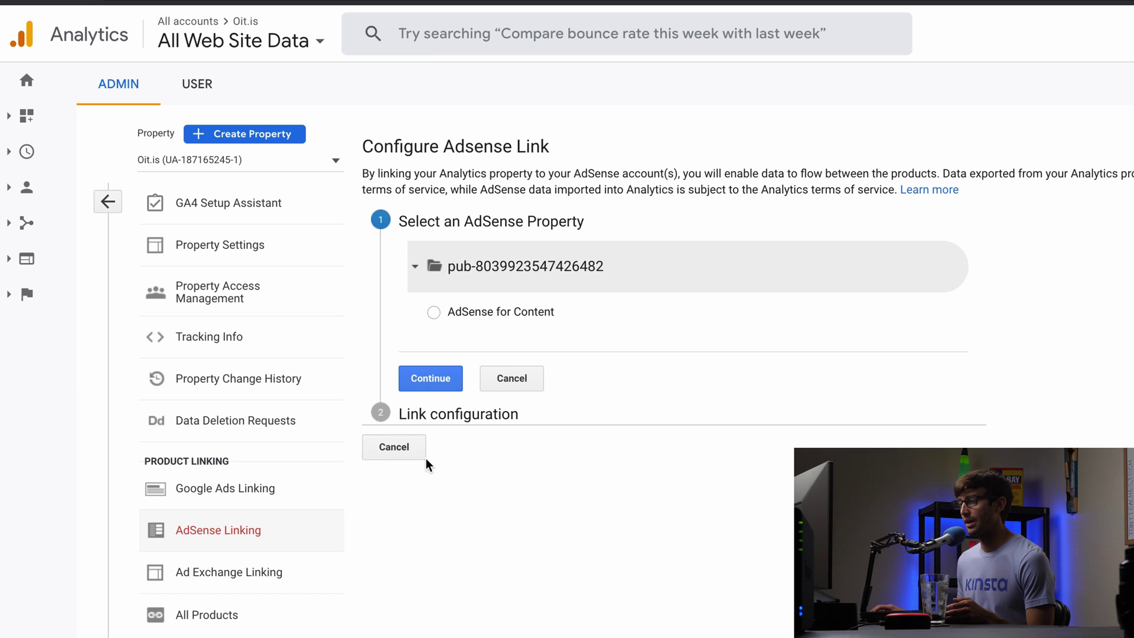
click(394, 447)
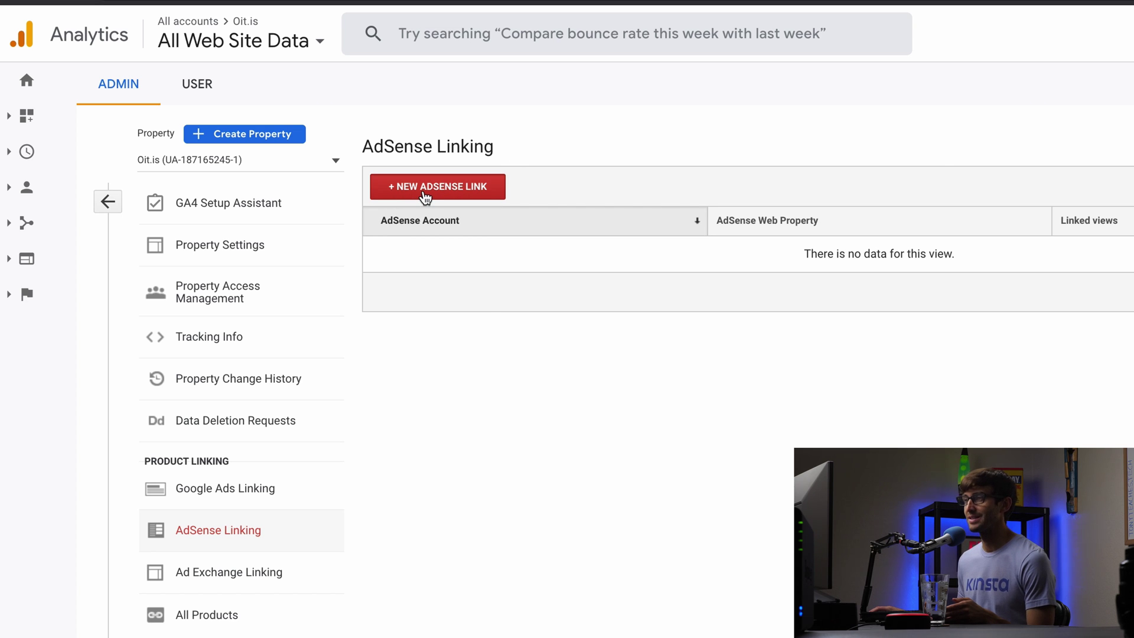
click(425, 195)
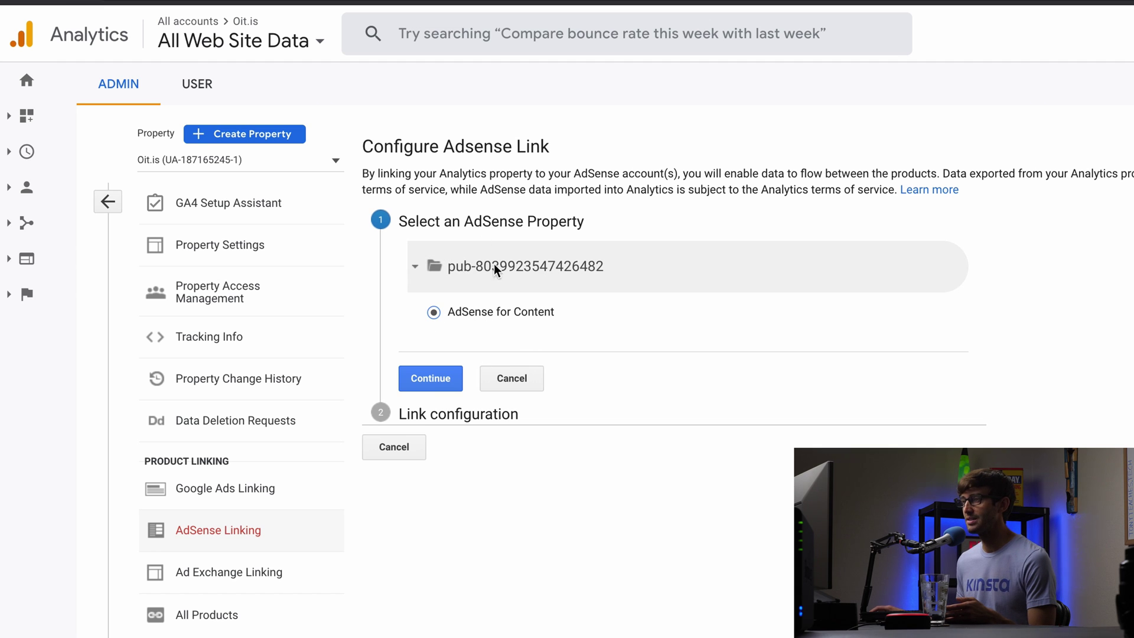
click(451, 378)
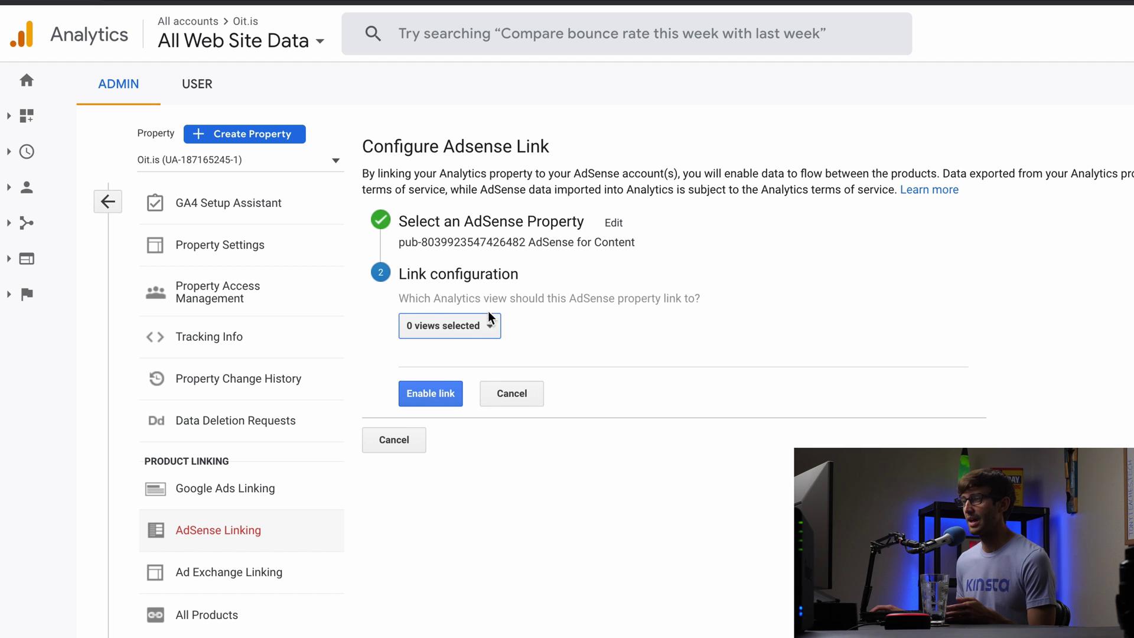
Assign the All Web Site Data view to the AdSense link and enable the link
click(490, 329)
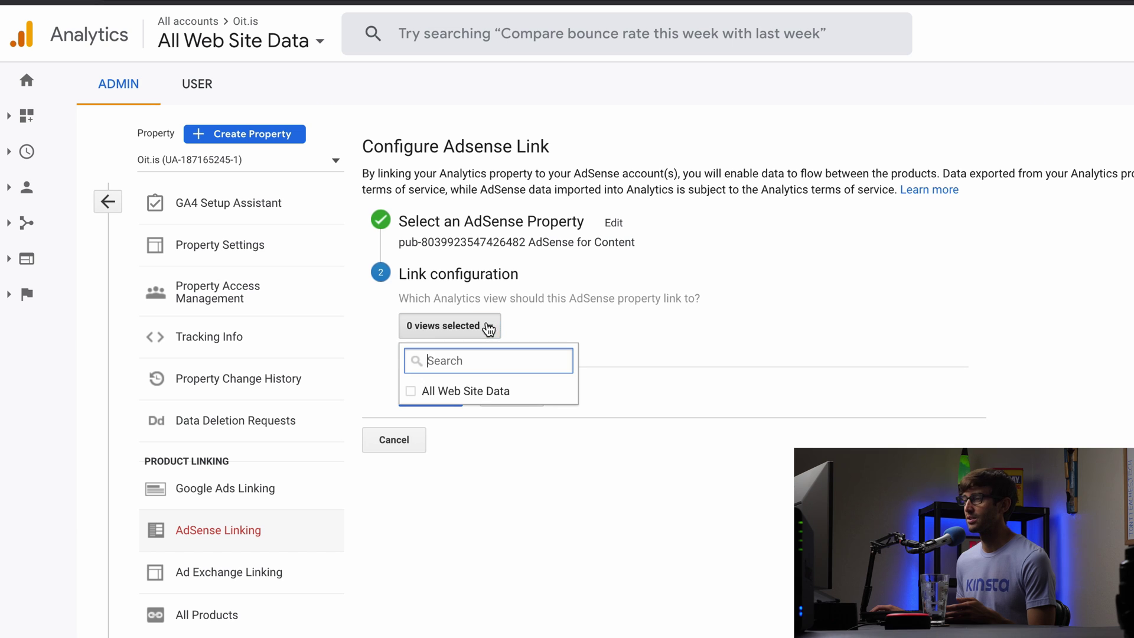
click(416, 399)
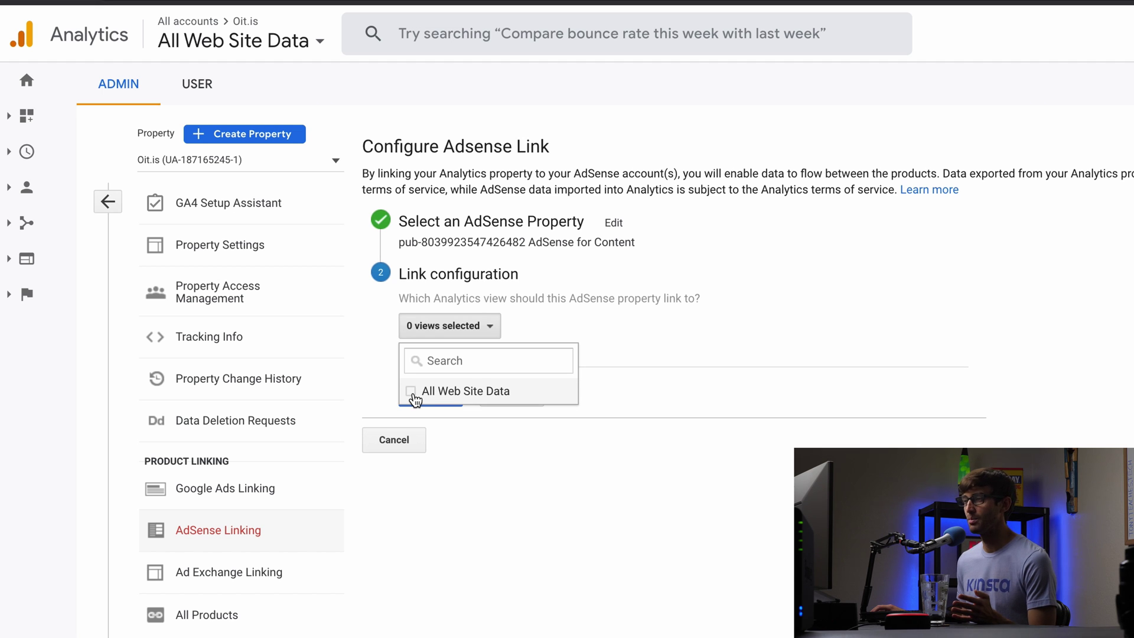
click(414, 397)
click(495, 422)
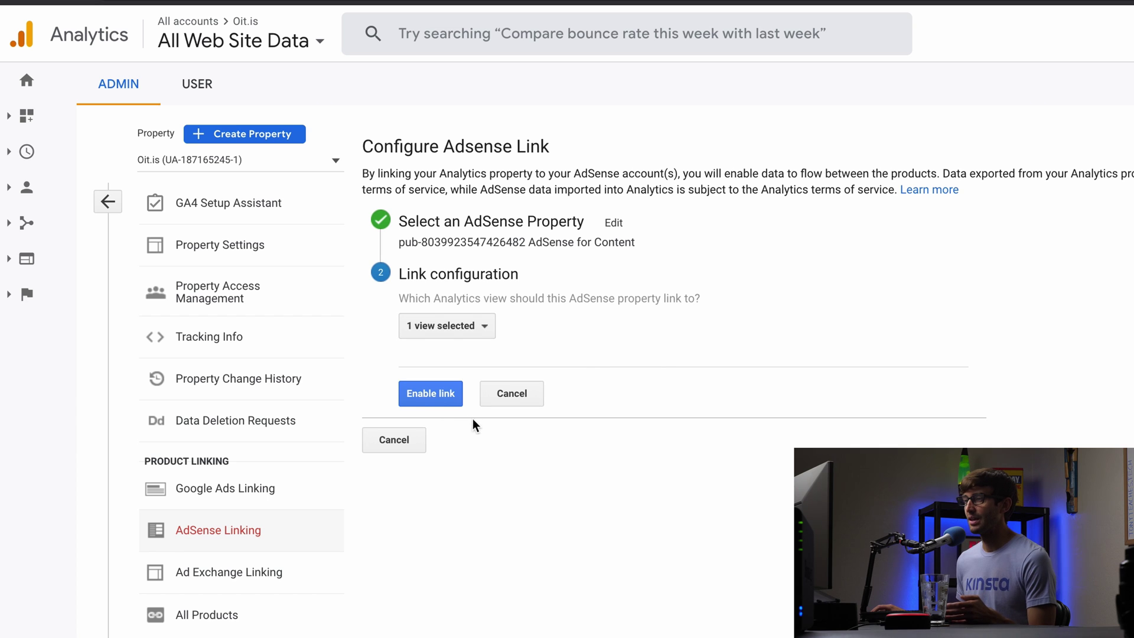
click(441, 403)
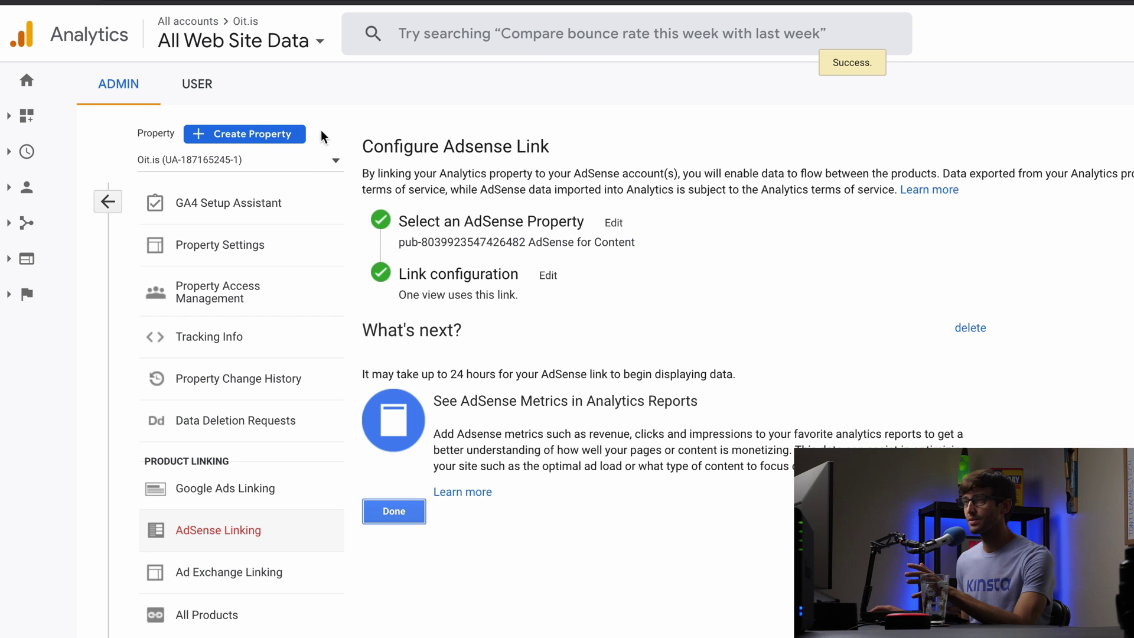
Switch the admin area to the account holding the Cereal Guru property and open that property's AdSense links
click(112, 201)
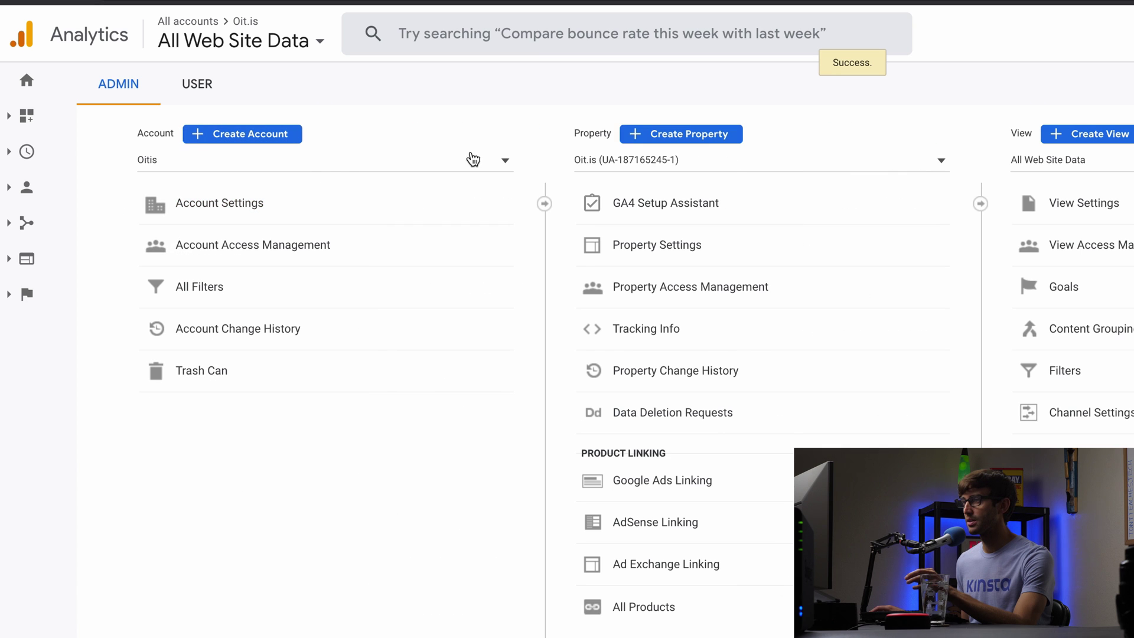
click(635, 172)
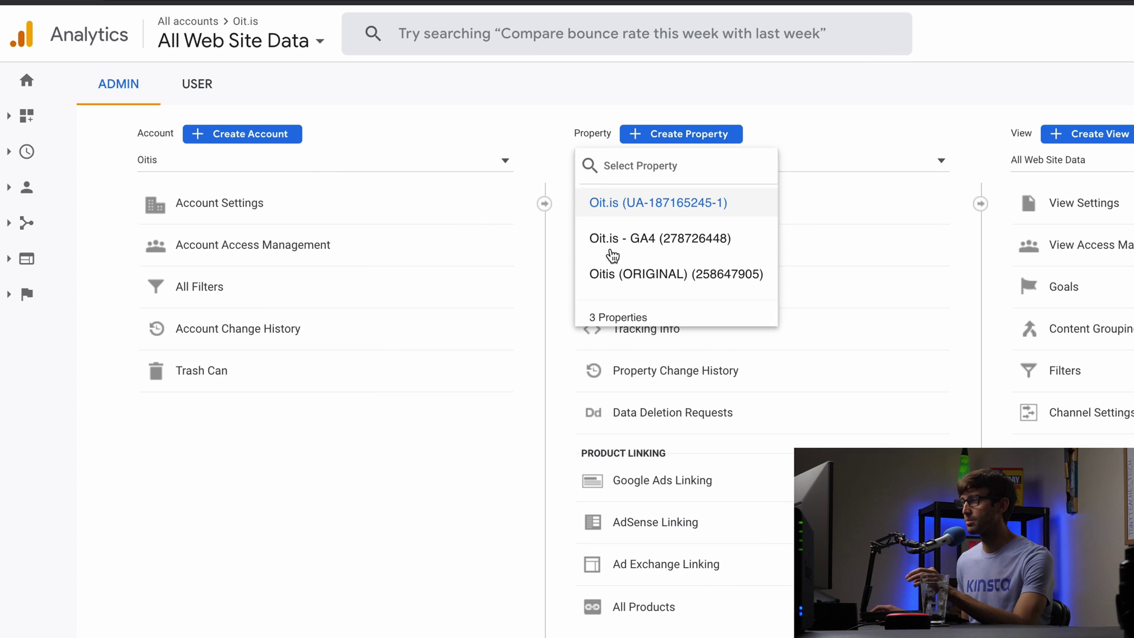
click(346, 165)
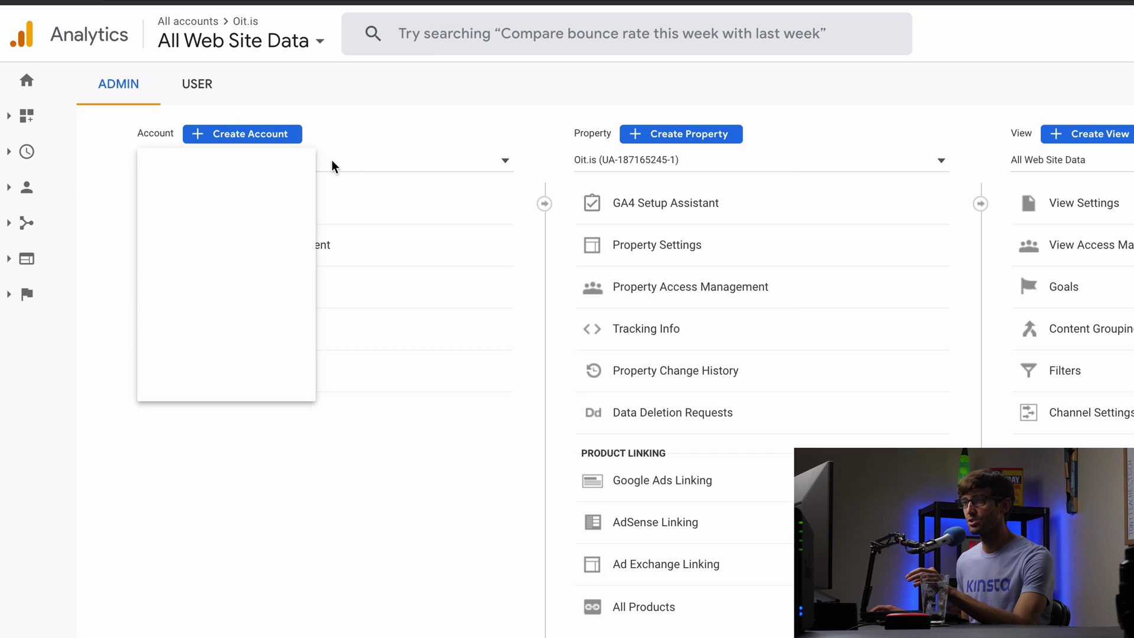
click(330, 164)
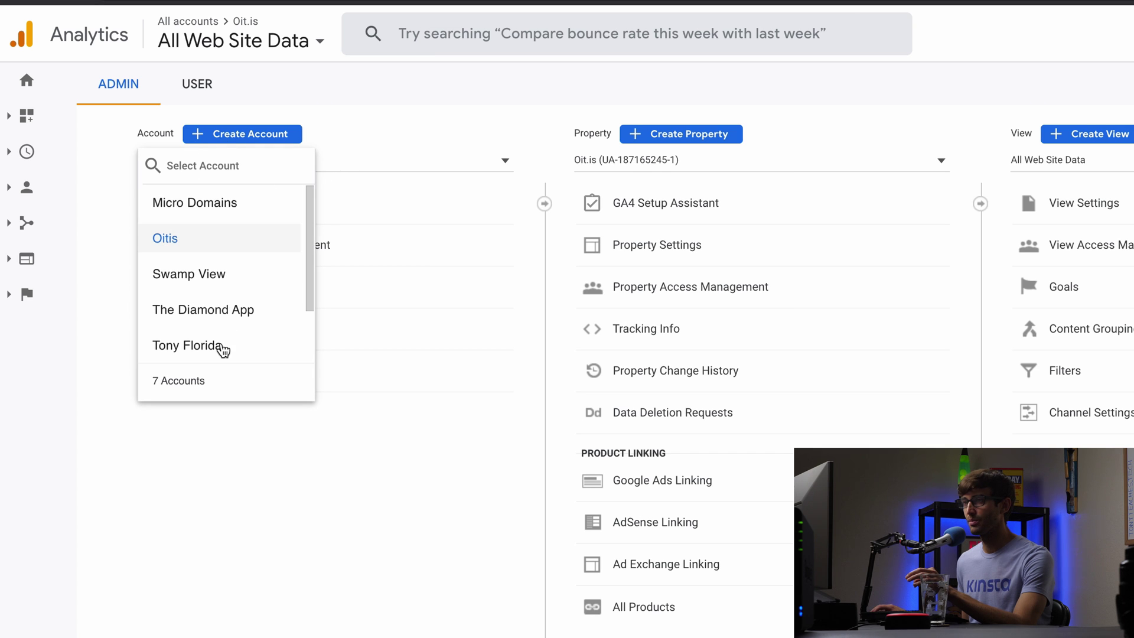
click(187, 345)
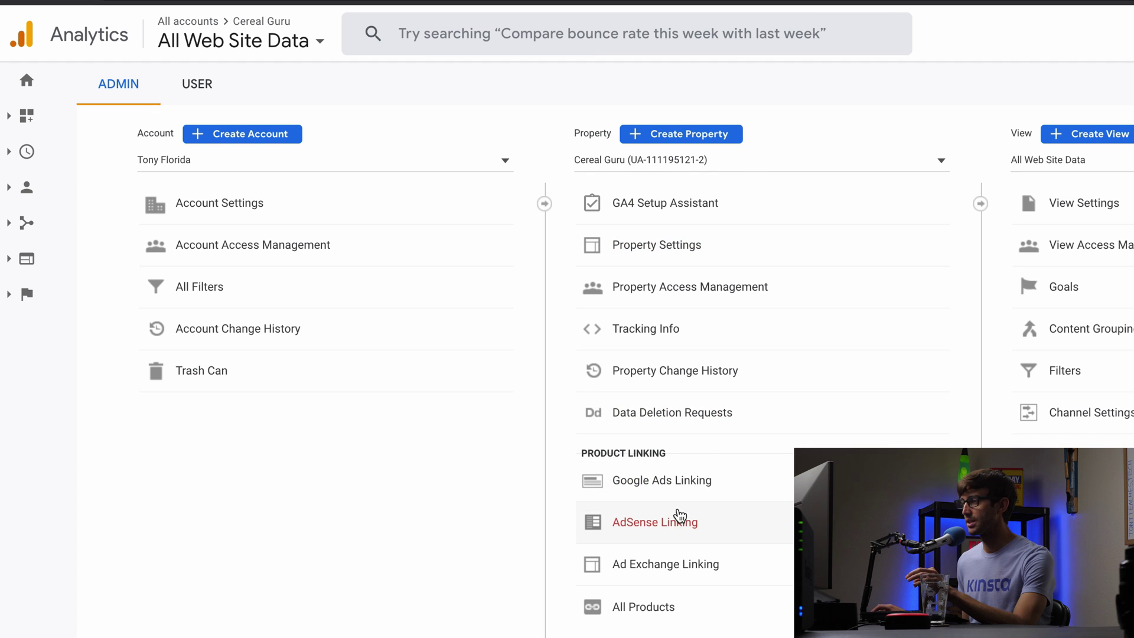
click(680, 519)
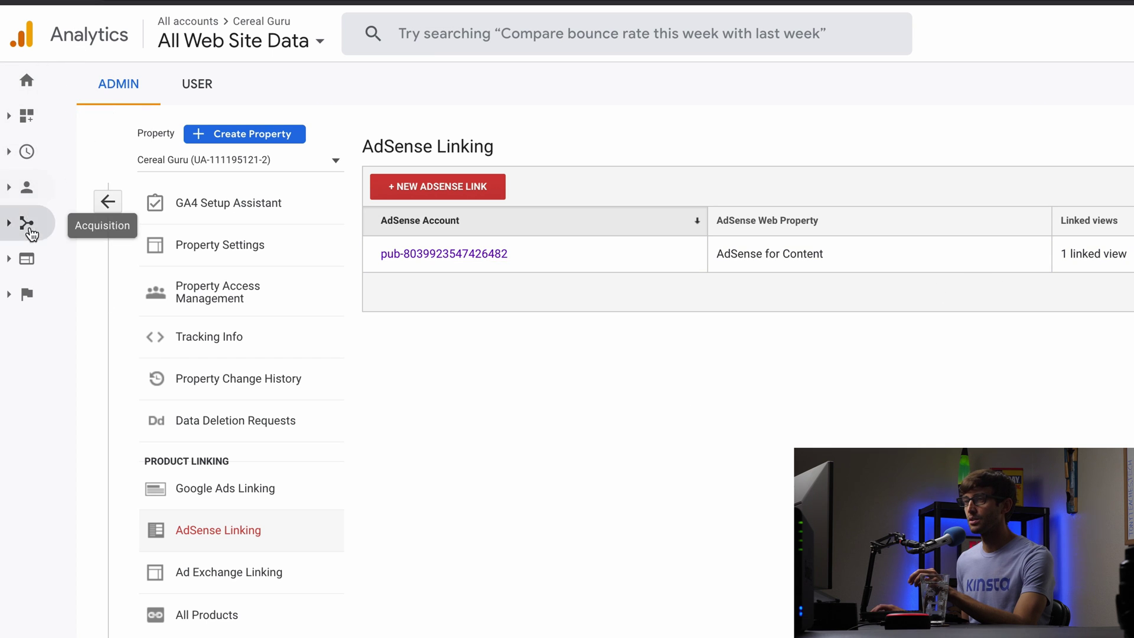
Open the Behavior Overview report for Cereal Guru and check its AdSense Revenue metric
click(34, 263)
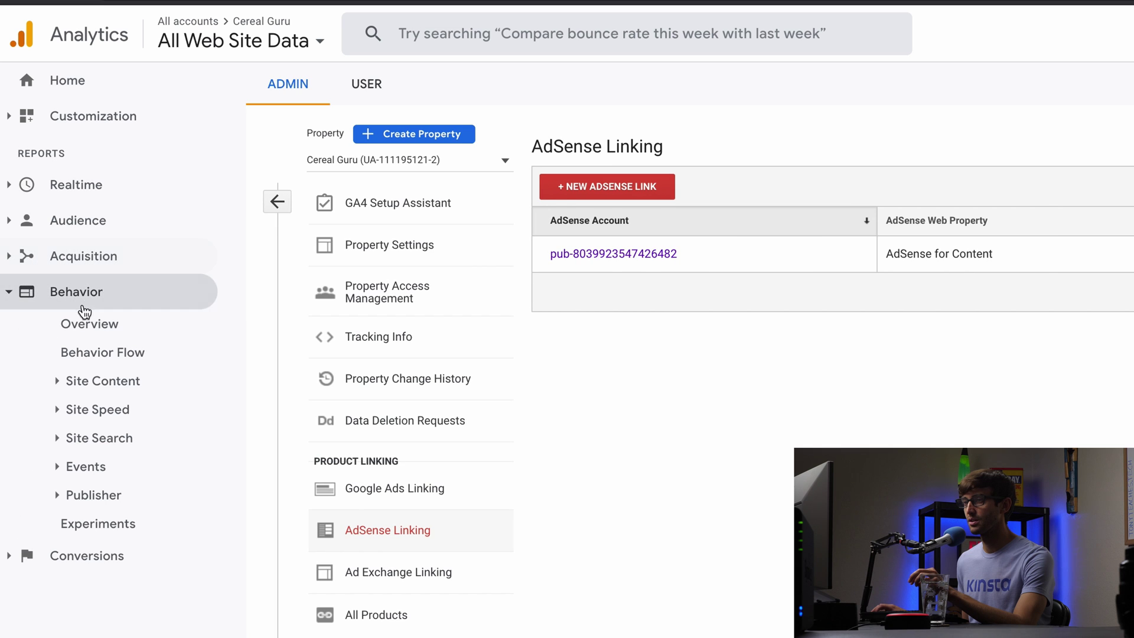
click(89, 324)
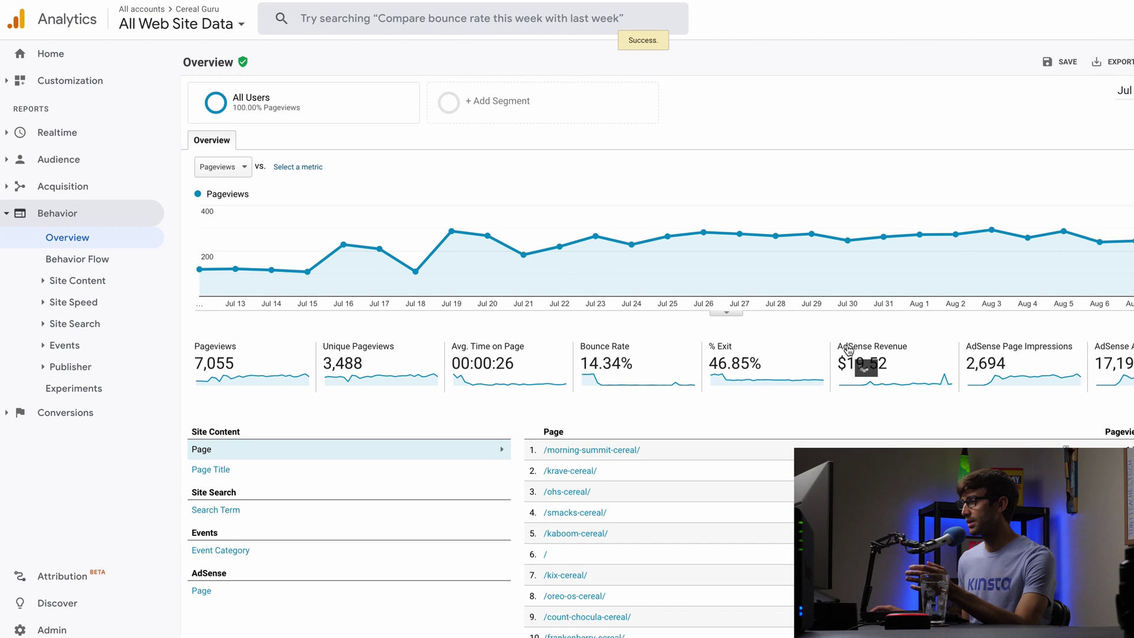
mouse_move(847, 356)
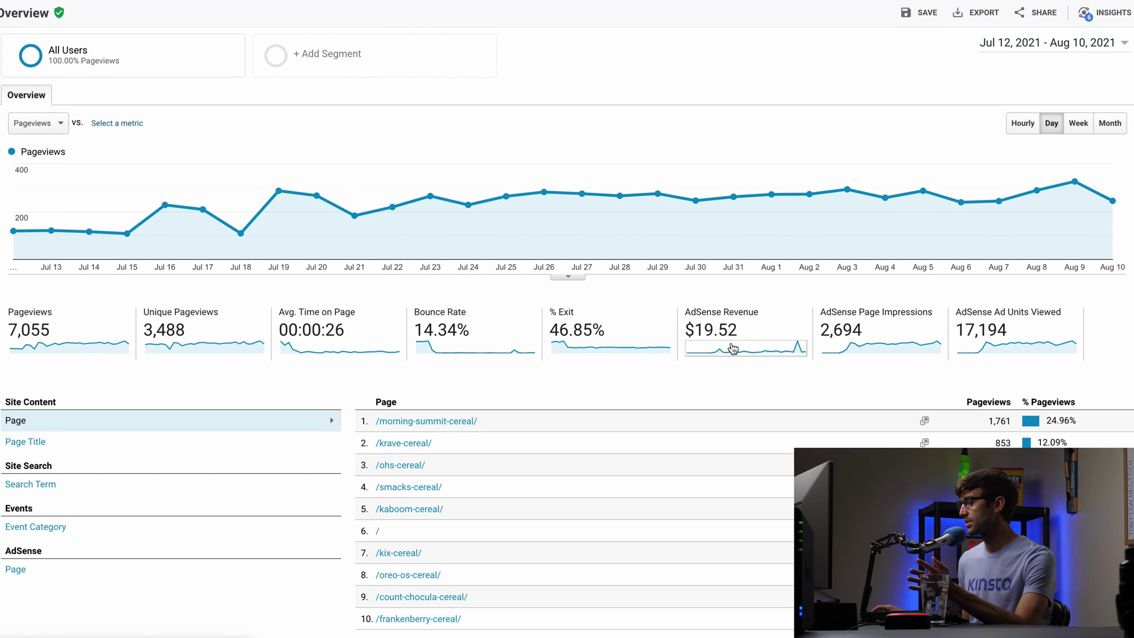
mouse_move(732, 322)
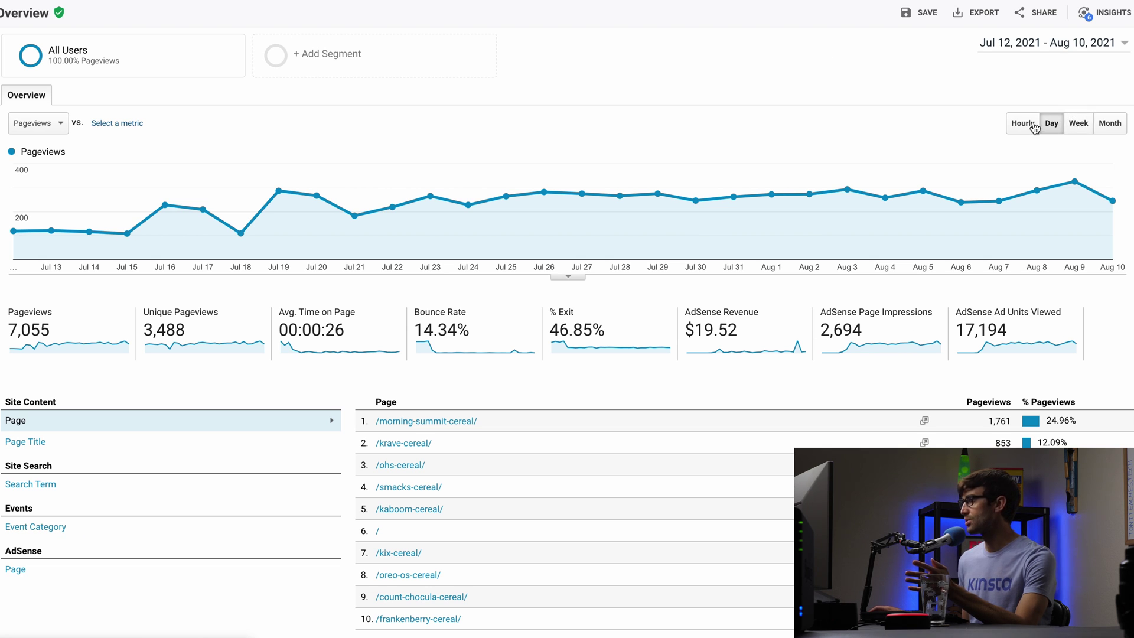
Group the overview chart by month and set the report's date range to Jun 1, 2021 - Aug 10, 2021
click(1081, 129)
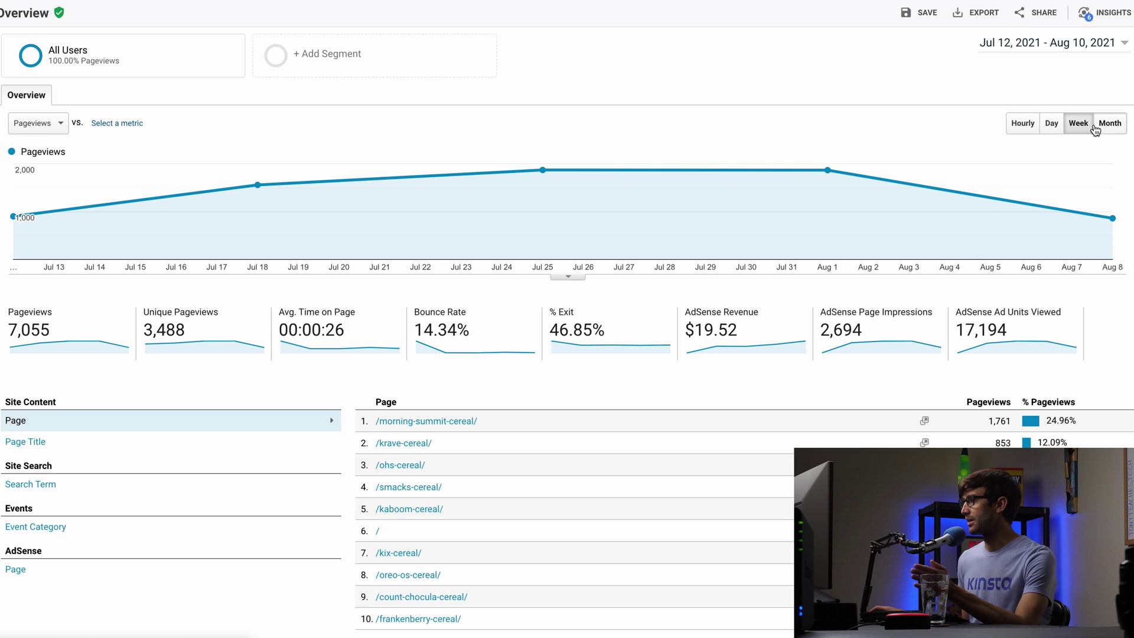
click(1104, 126)
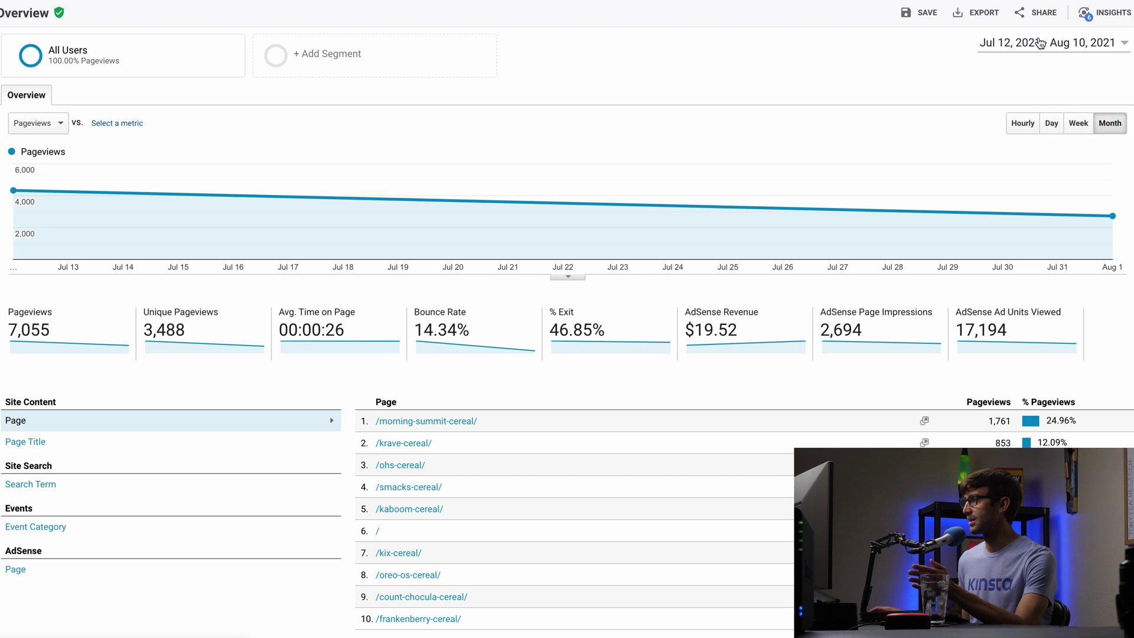
click(1041, 43)
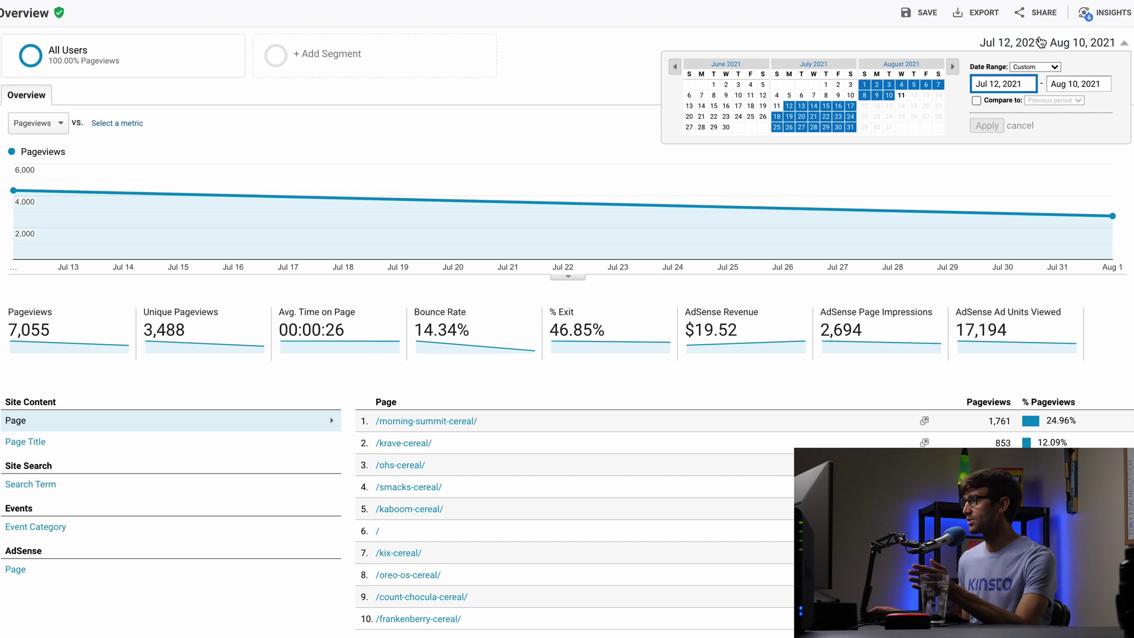
click(714, 85)
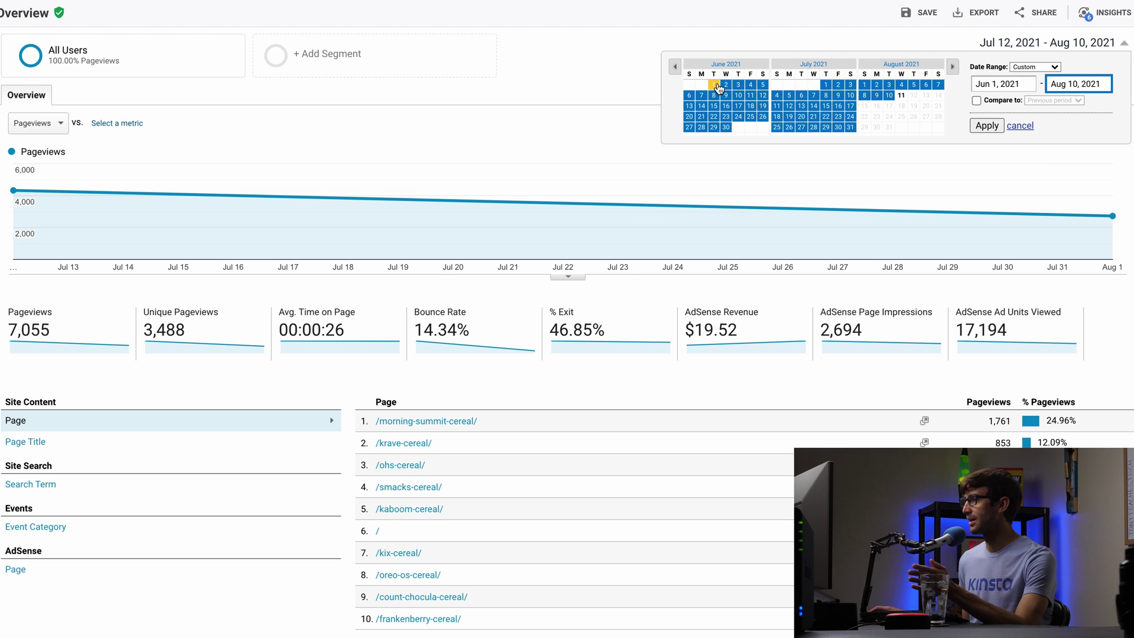
click(998, 126)
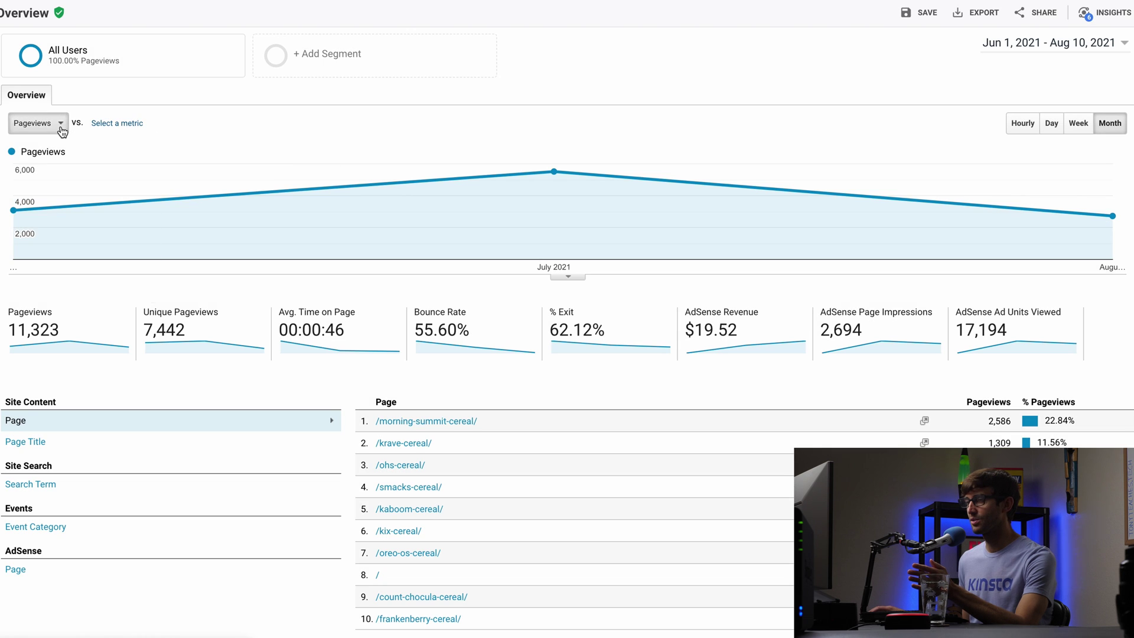
Plot AdSense Revenue in the overview chart, grouped by day
click(59, 124)
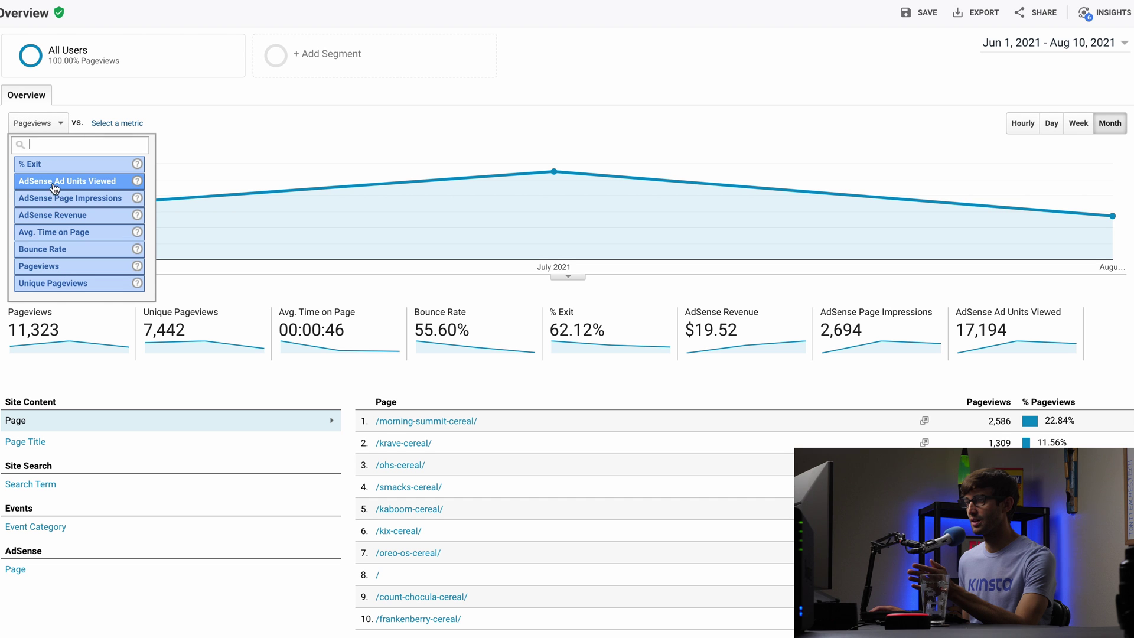
click(66, 215)
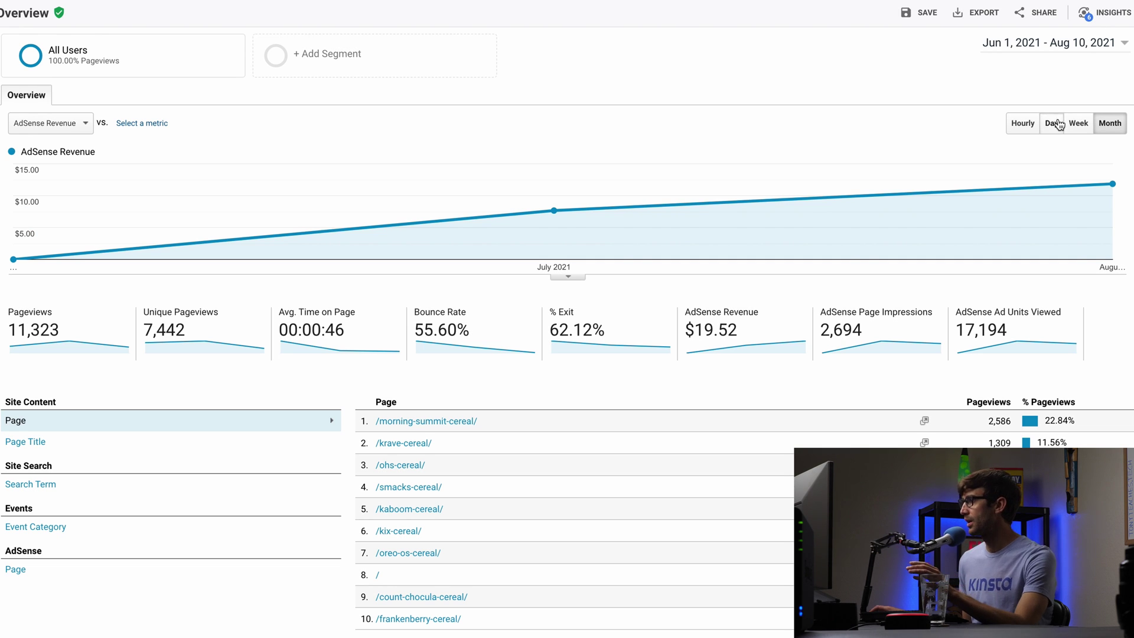
click(1052, 124)
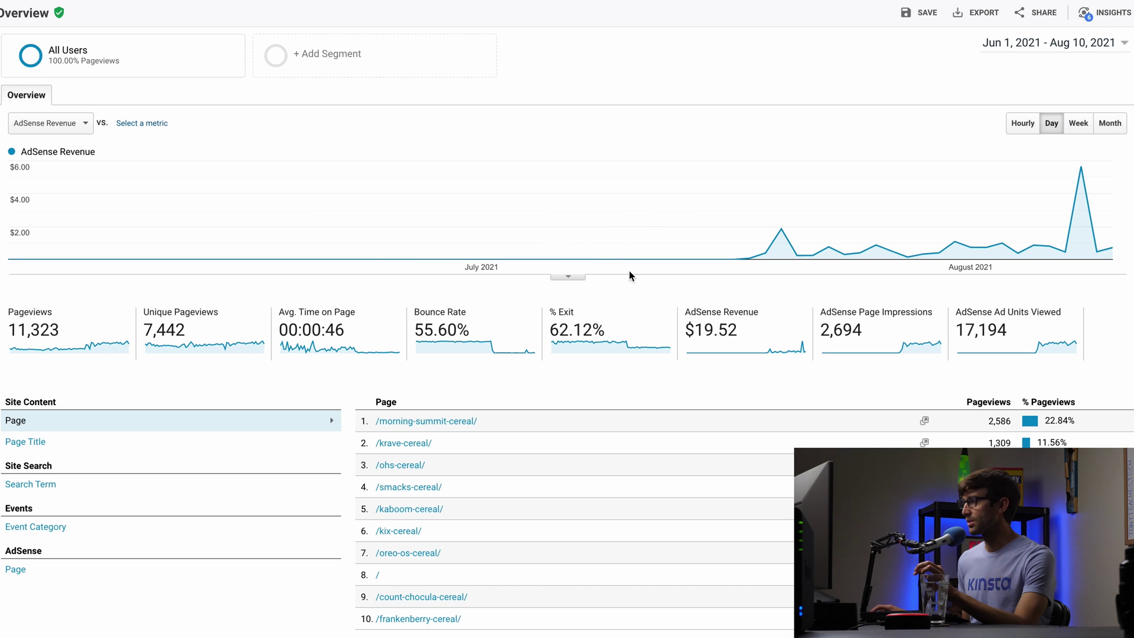
mouse_move(739, 259)
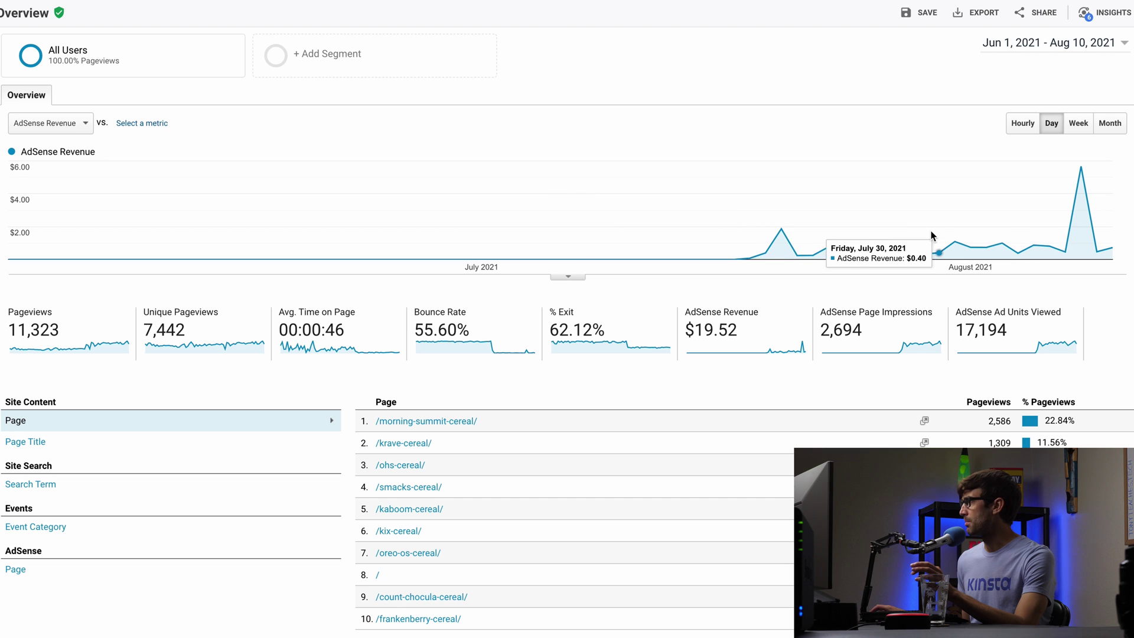
List the site's pages by AdSense revenue in the overview report and review each page's earnings
scroll(727, 248, down, 1)
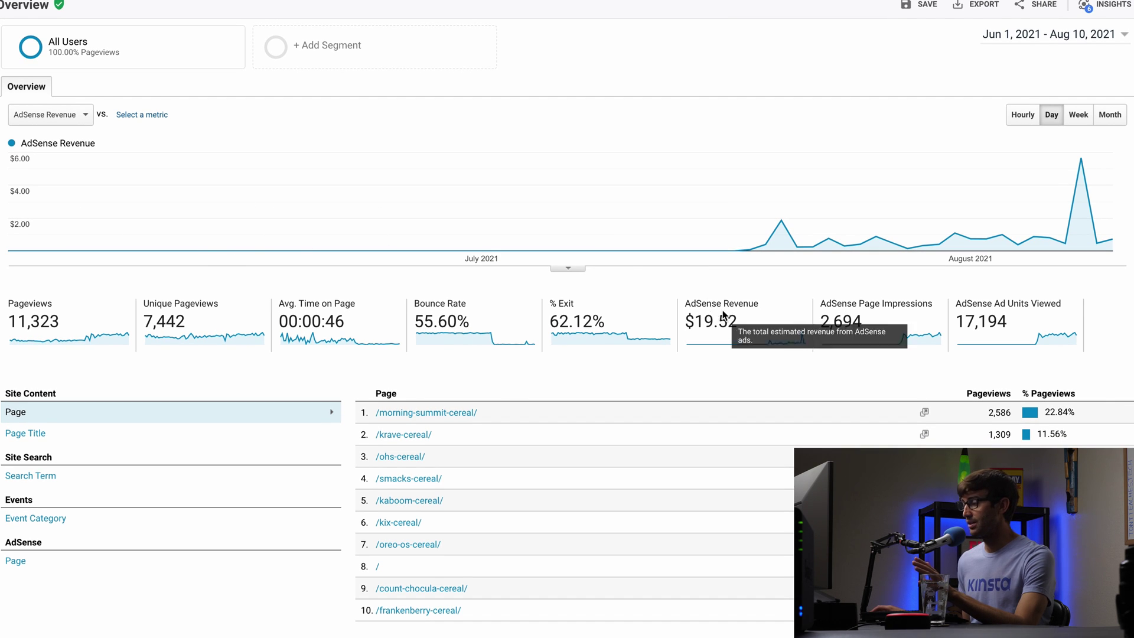
click(23, 563)
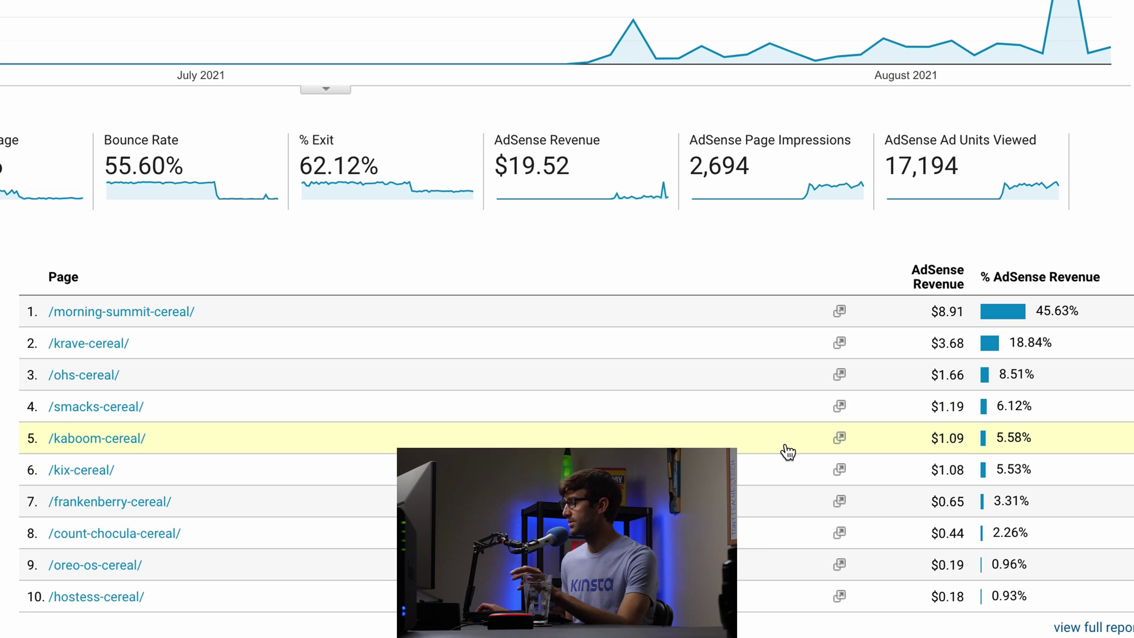
scroll(787, 452, down, 2)
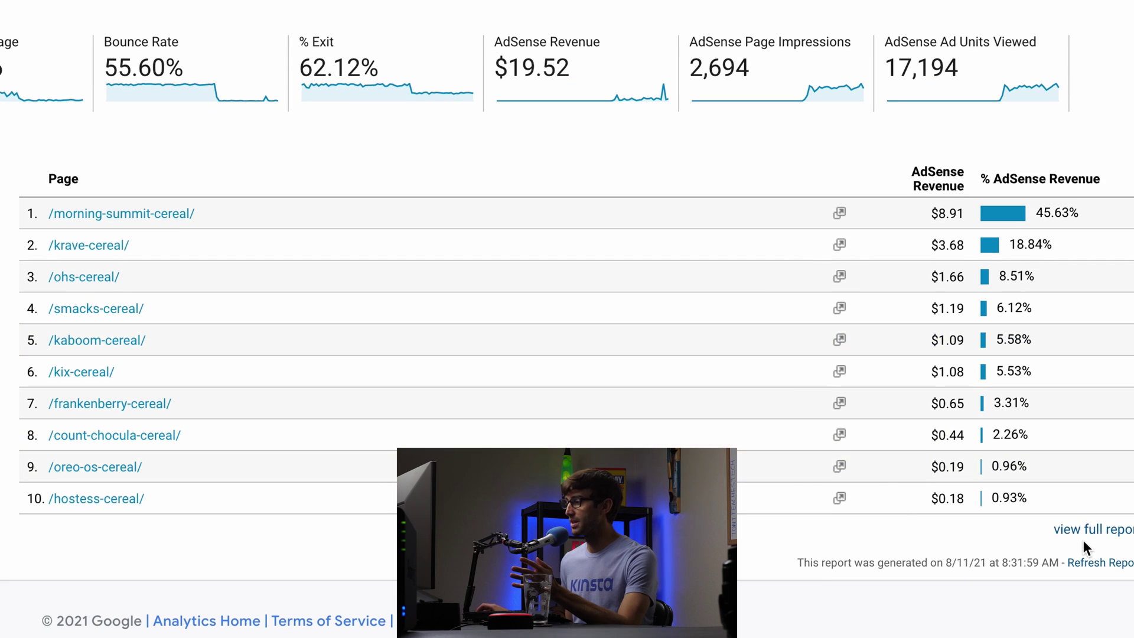
scroll(730, 408, up, 1)
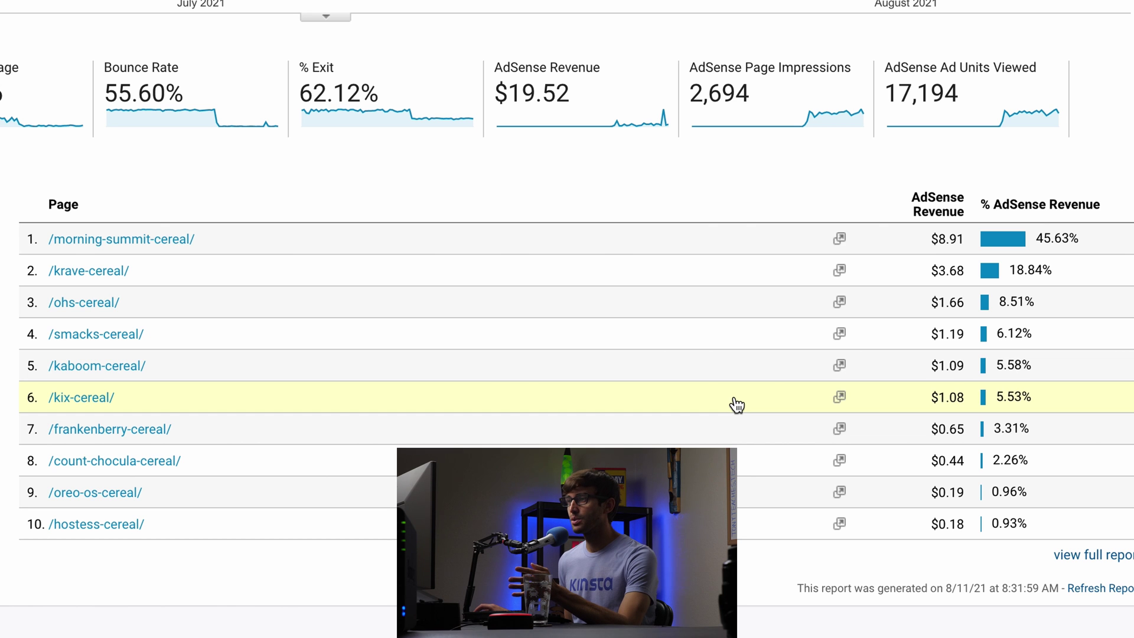
scroll(684, 365, down, 1)
scroll(744, 340, up, 3)
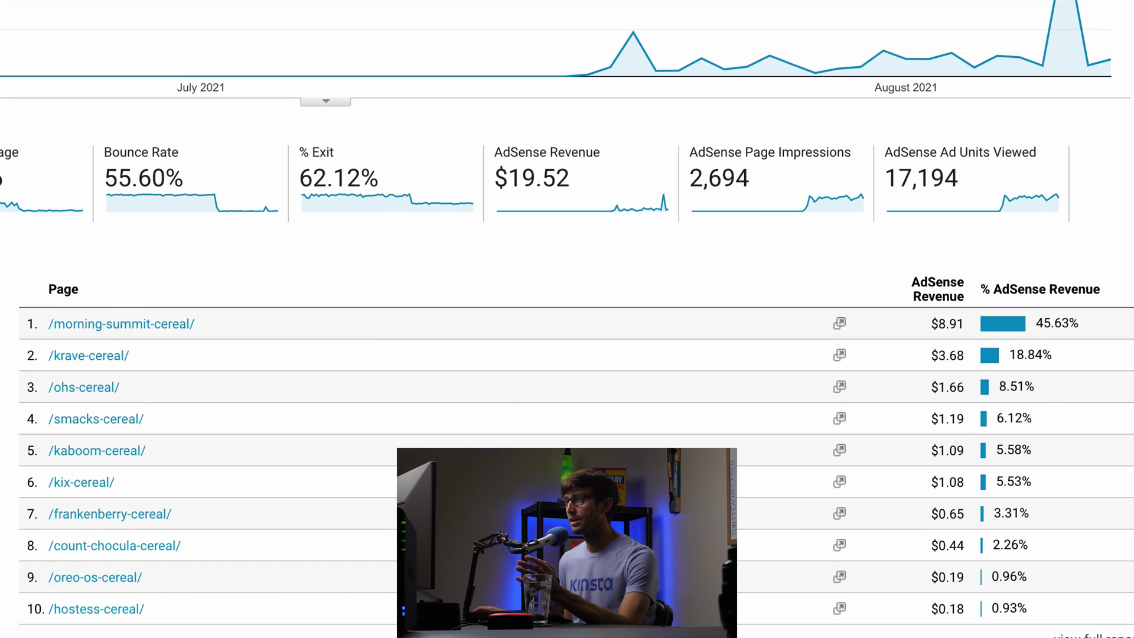